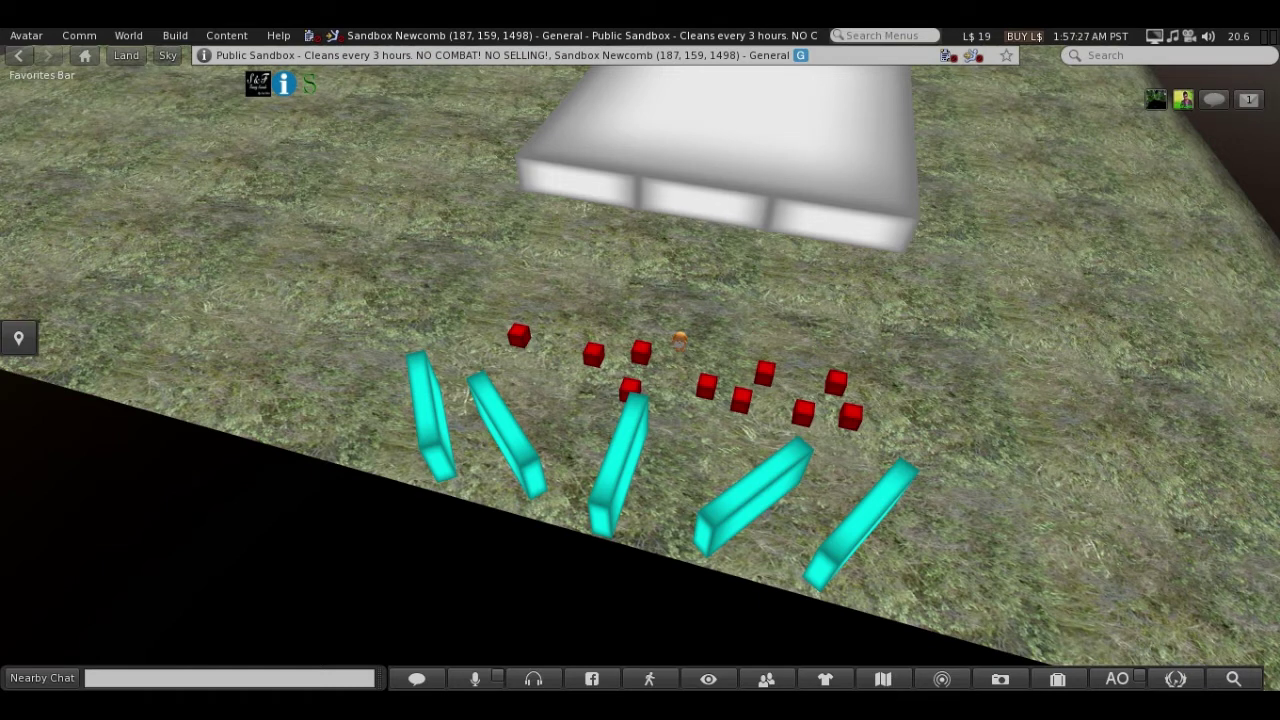
- Edit the leftmost cyan bar and rotate it to a 270-degree Z heading
right_click(432, 433)
left_click(452, 455)
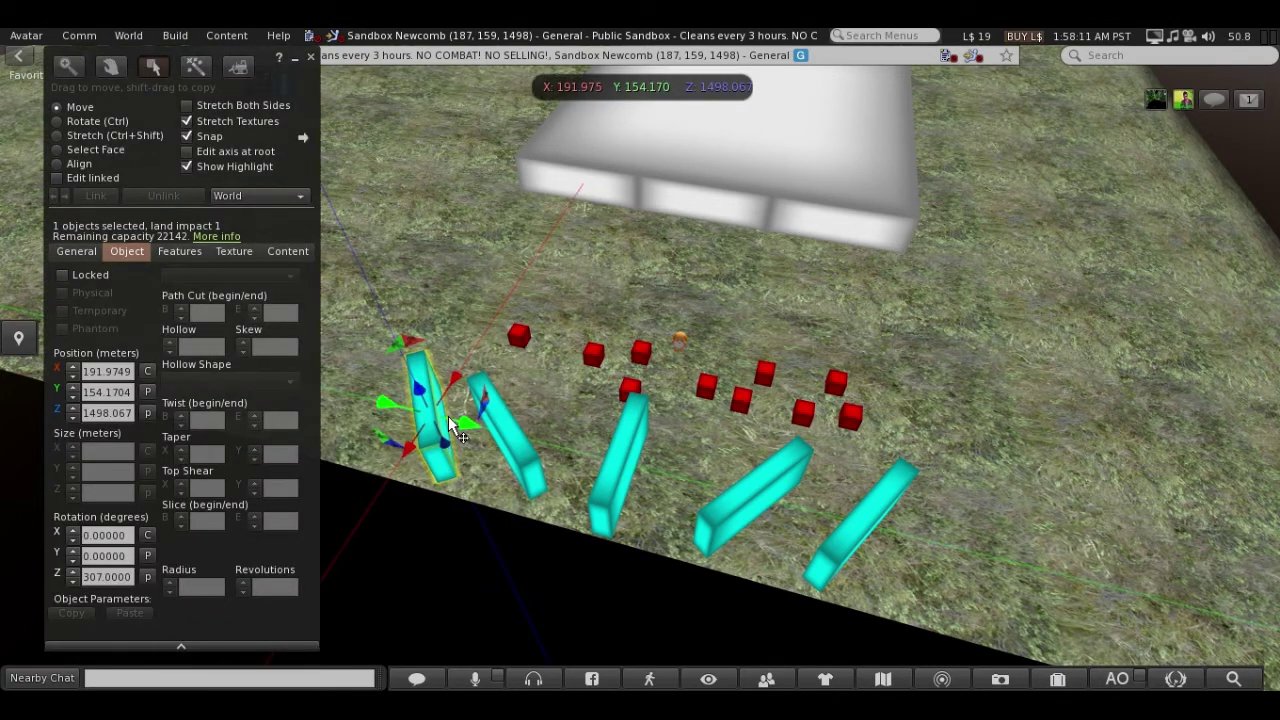
key("ctrl")
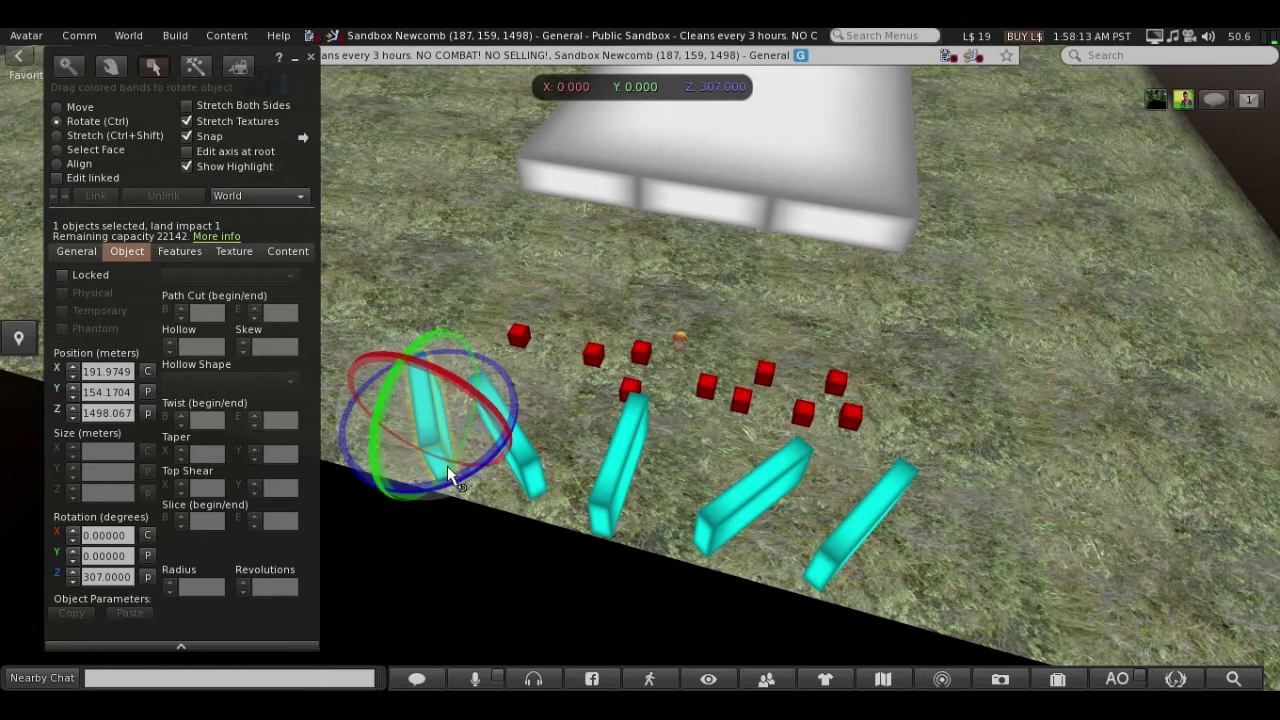
mouse_move(447, 483)
left_mouse_down()
mouse_move(322, 594)
mouse_move(335, 580)
left_mouse_up()
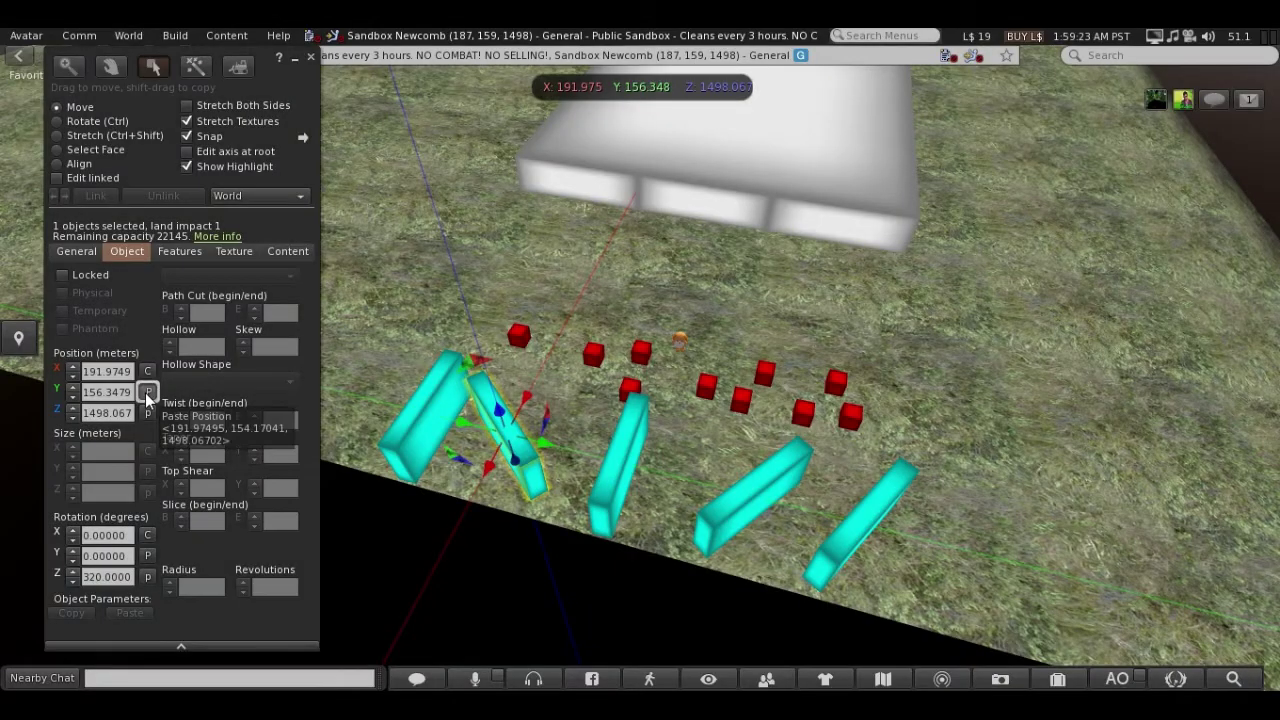
- Paste the first bar's position and 270° rotation onto each of the other three cyan bars
left_click(147, 397)
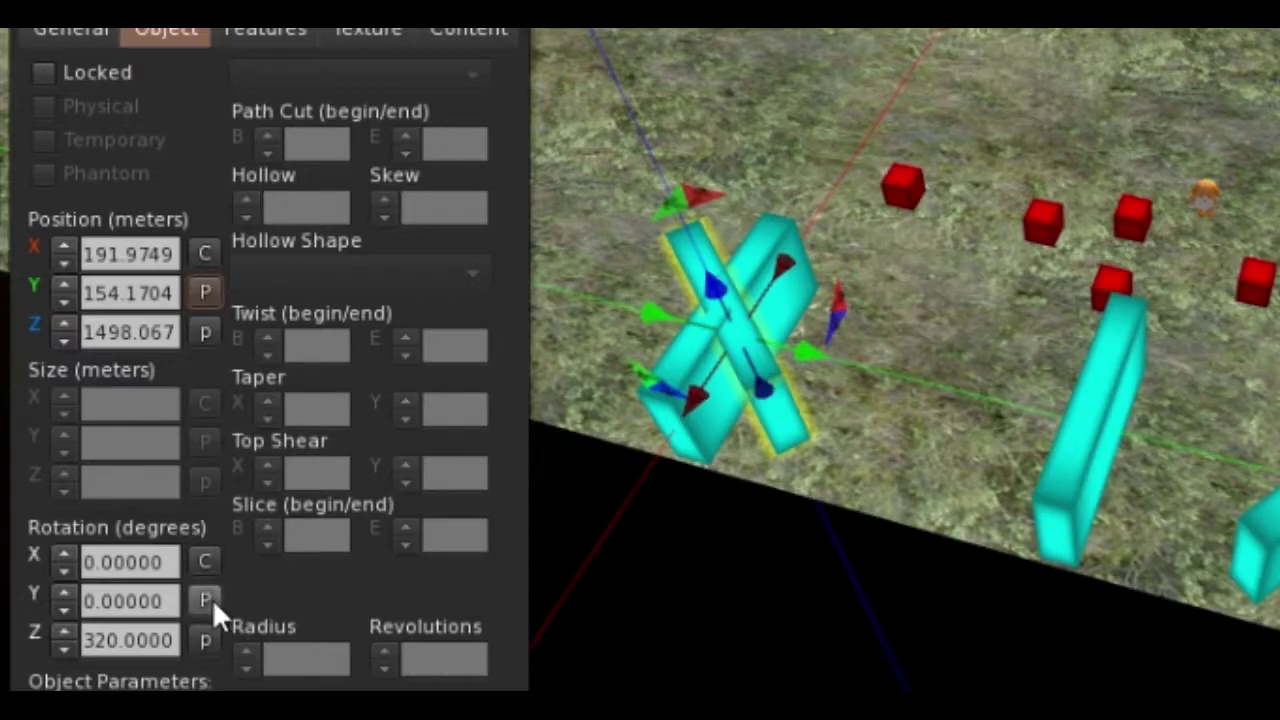
left_click(207, 599)
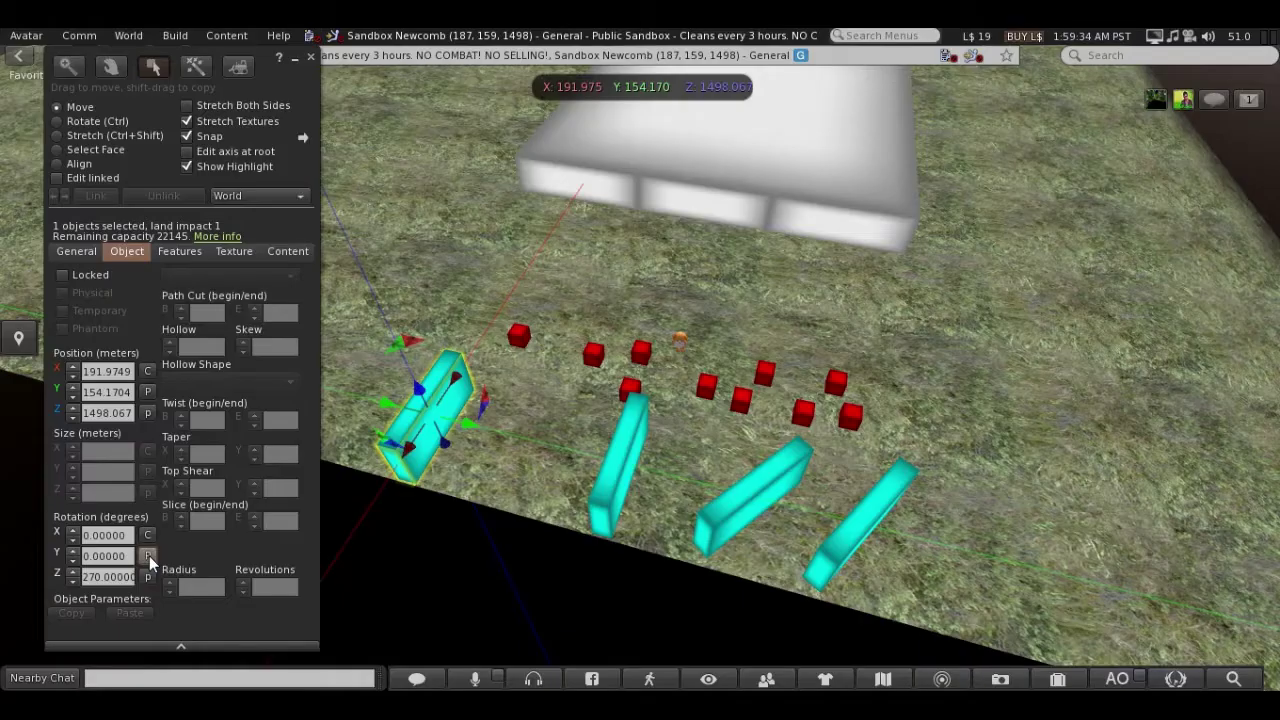
left_click(149, 556)
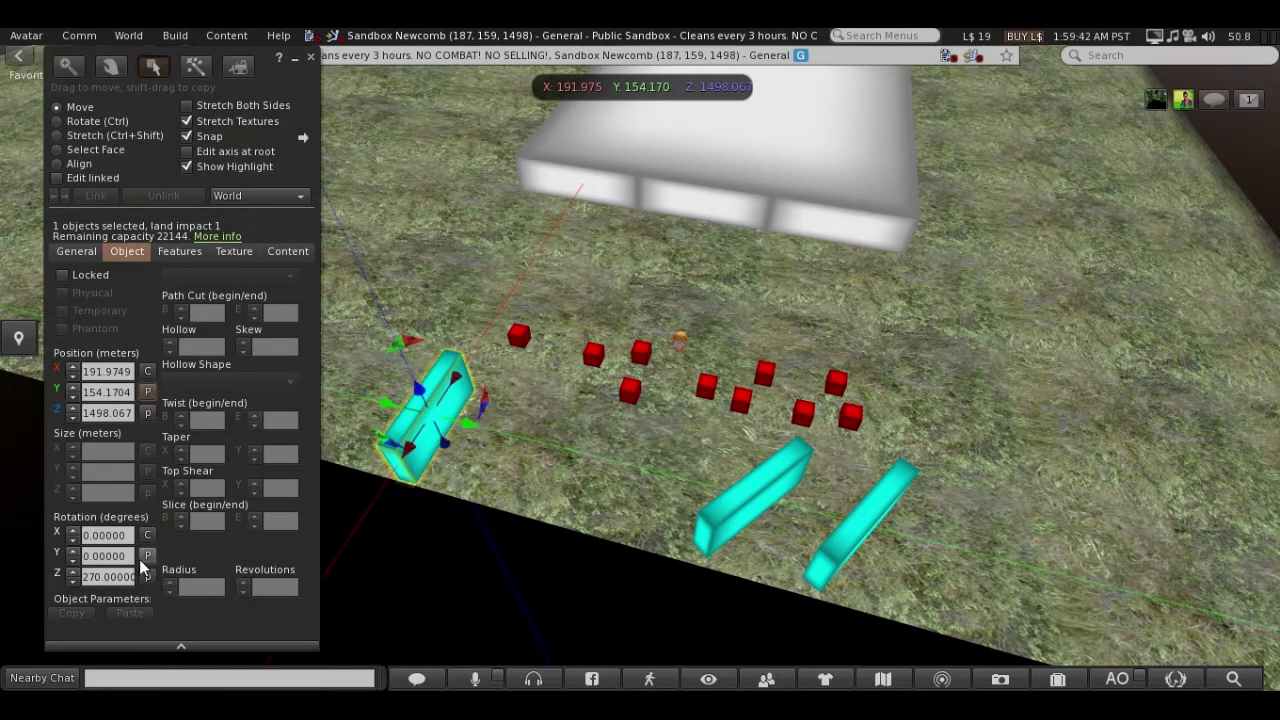
left_click(775, 485)
left_click(148, 391)
left_click(148, 555)
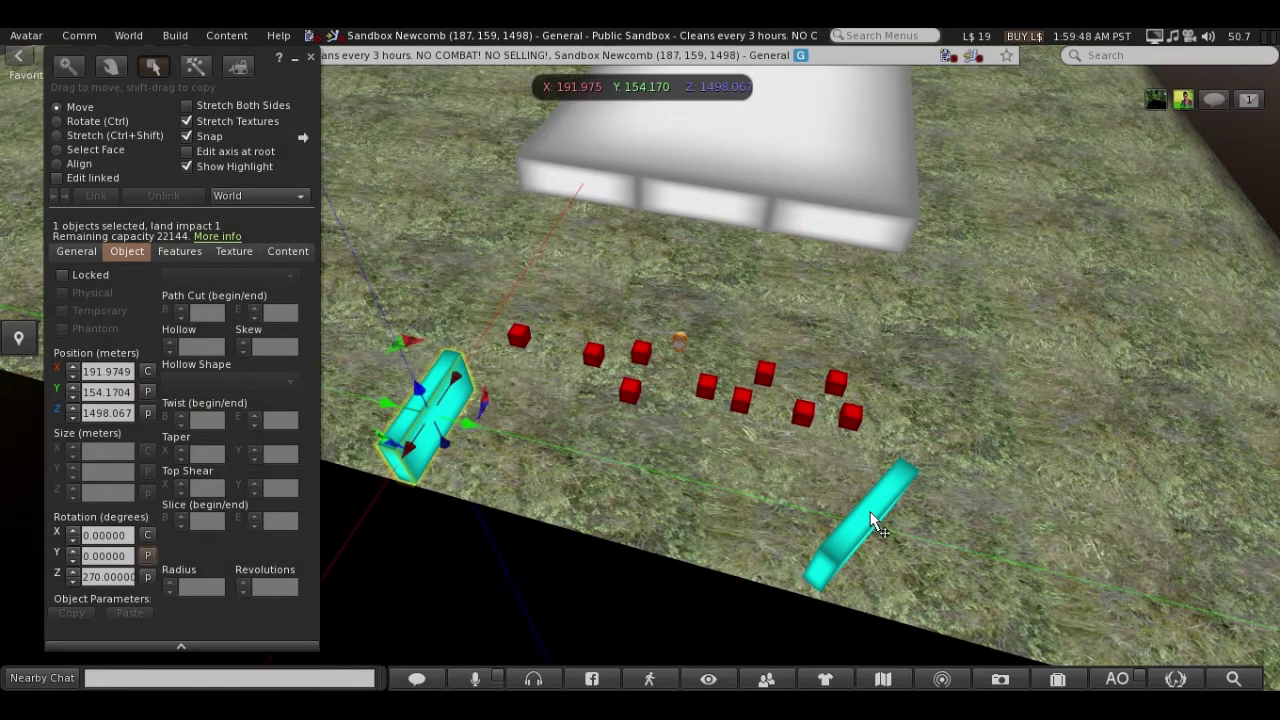
left_click(872, 518)
left_click(148, 391)
left_click(148, 555)
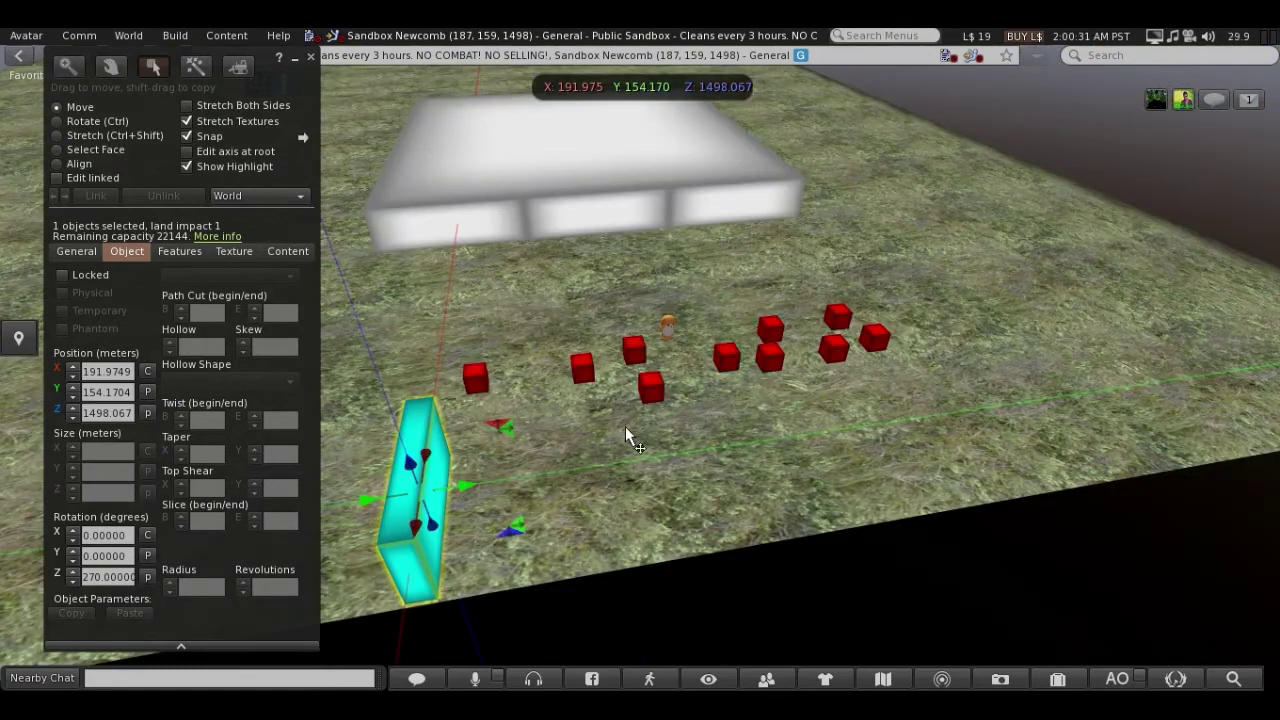
- Focus on the central red cube and copy its position and rotation
key("alt")
left_click(648, 396, "alt")
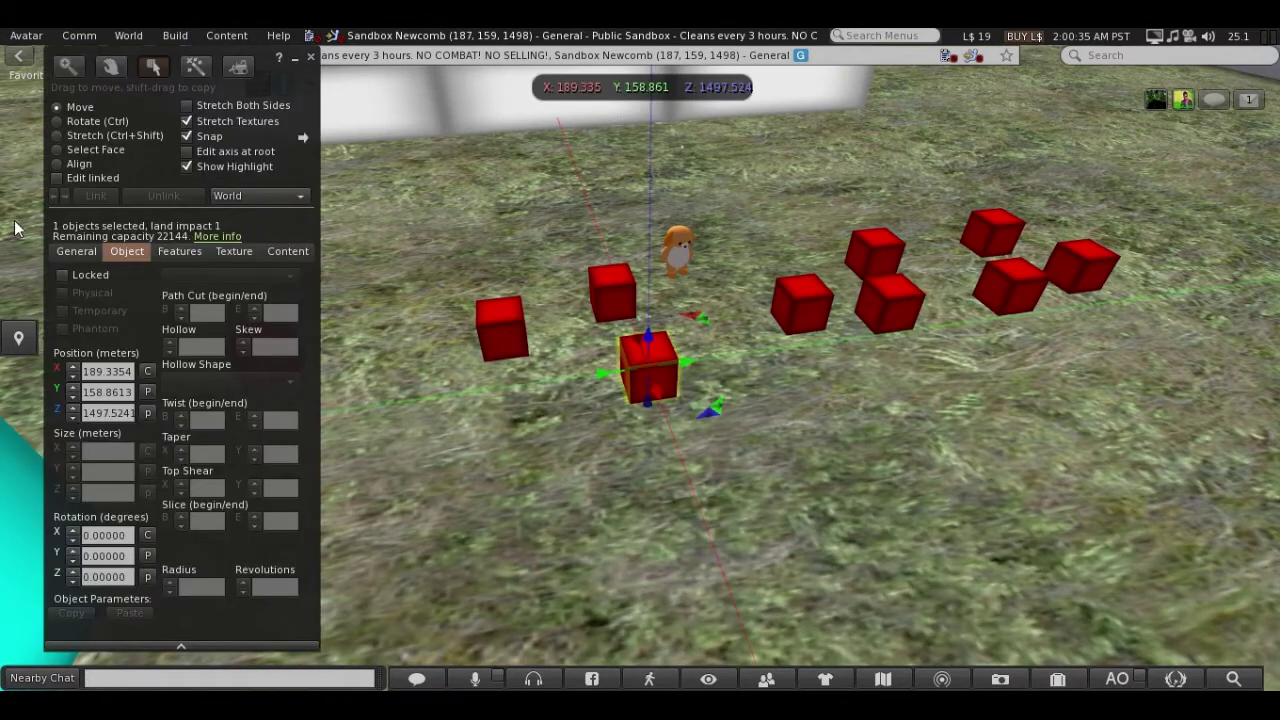
left_click(150, 371)
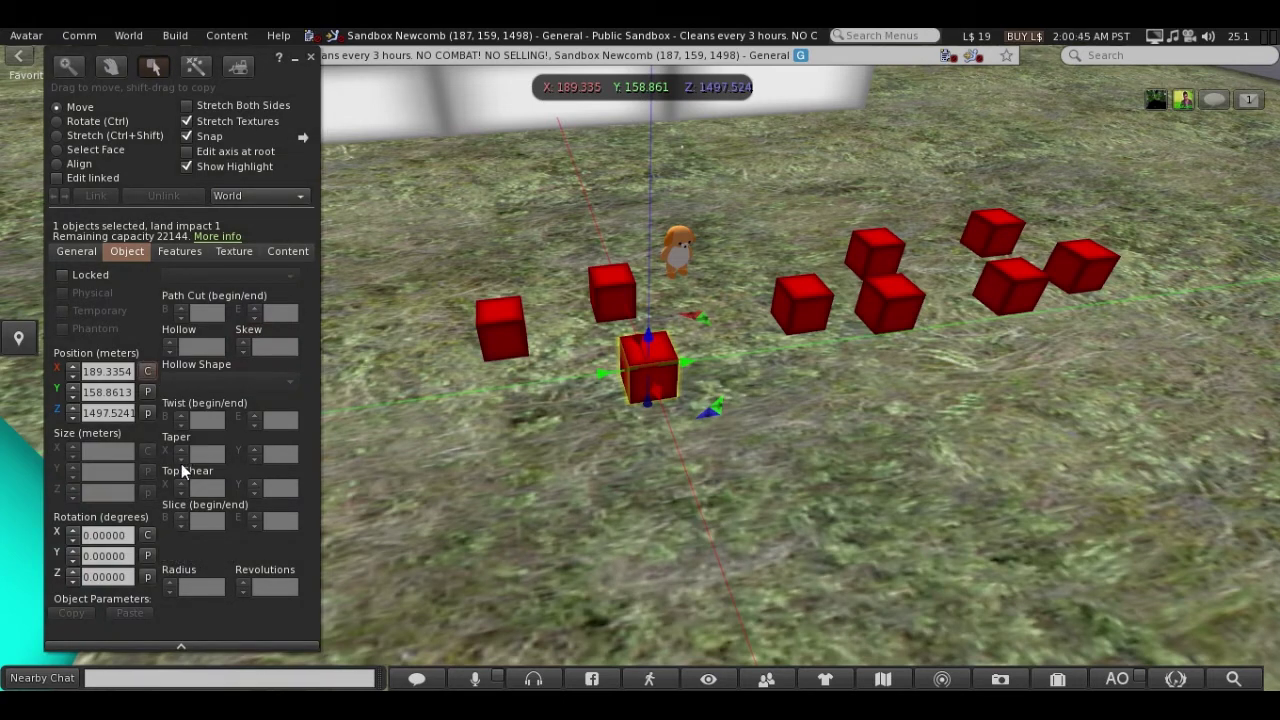
left_click(148, 535)
- Paste the central cube's position and rotation onto the left cube and another red cube
left_click(505, 340)
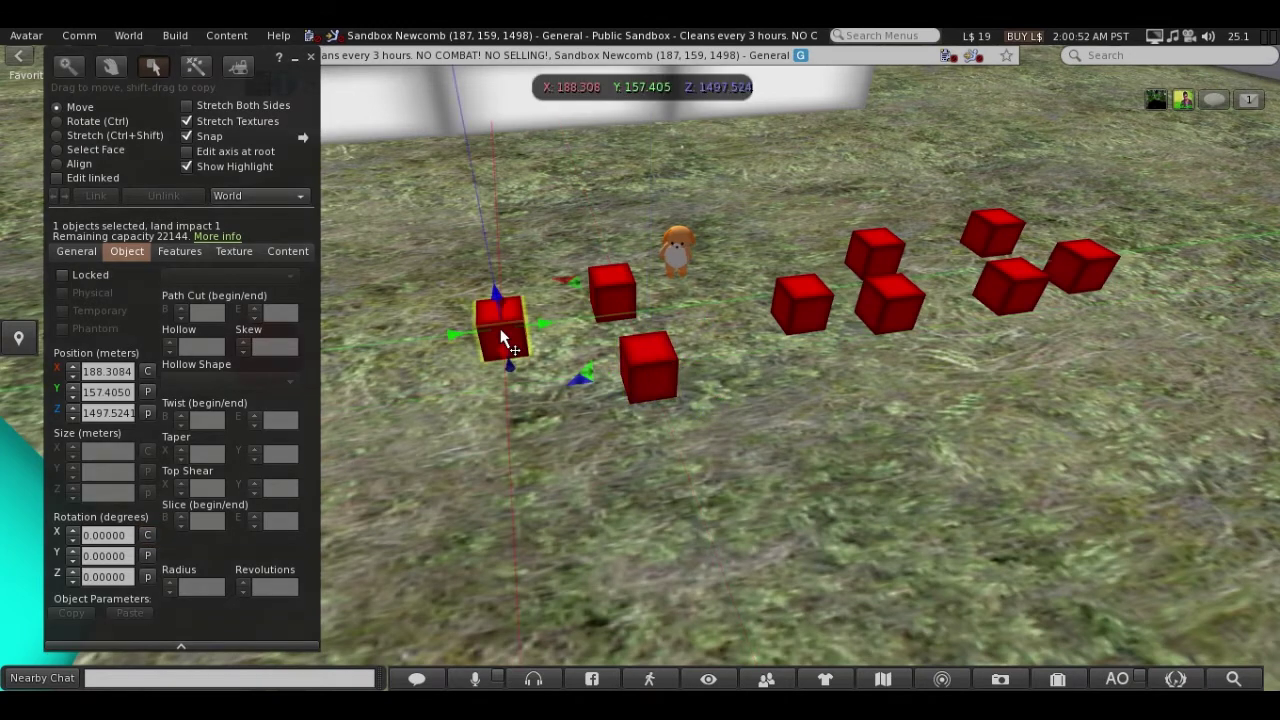
left_click(148, 392)
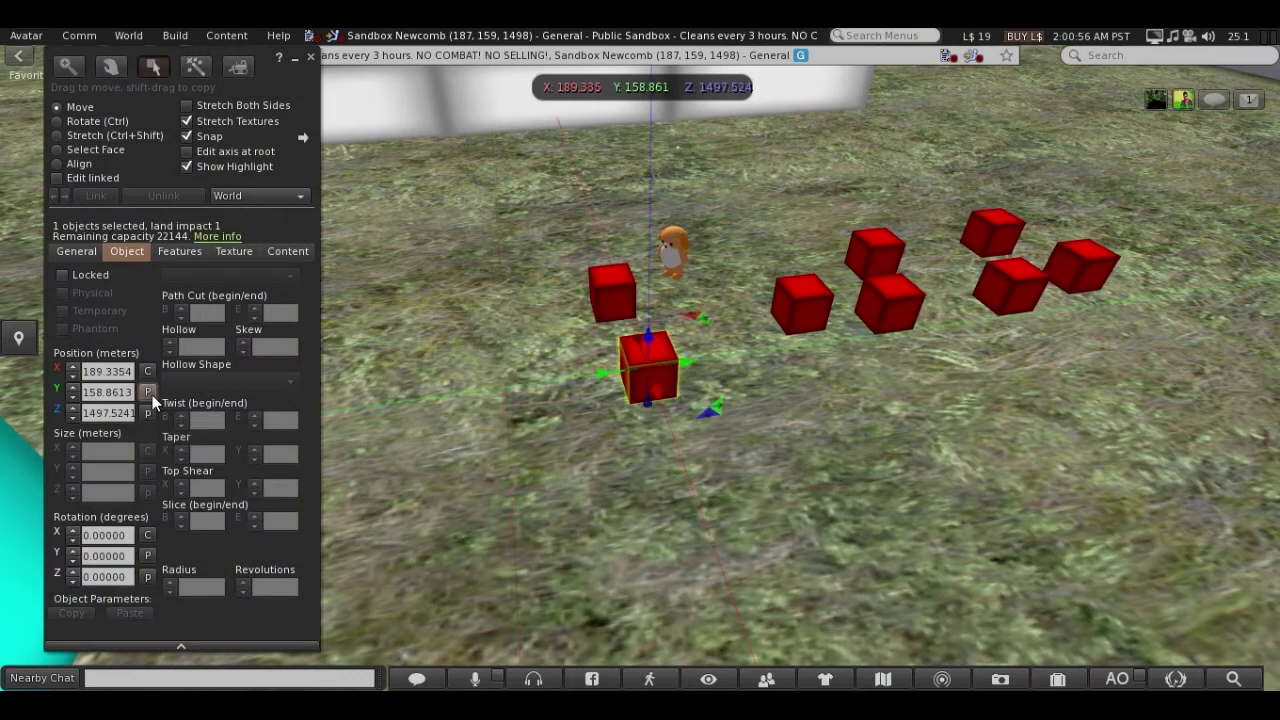
left_click(147, 555)
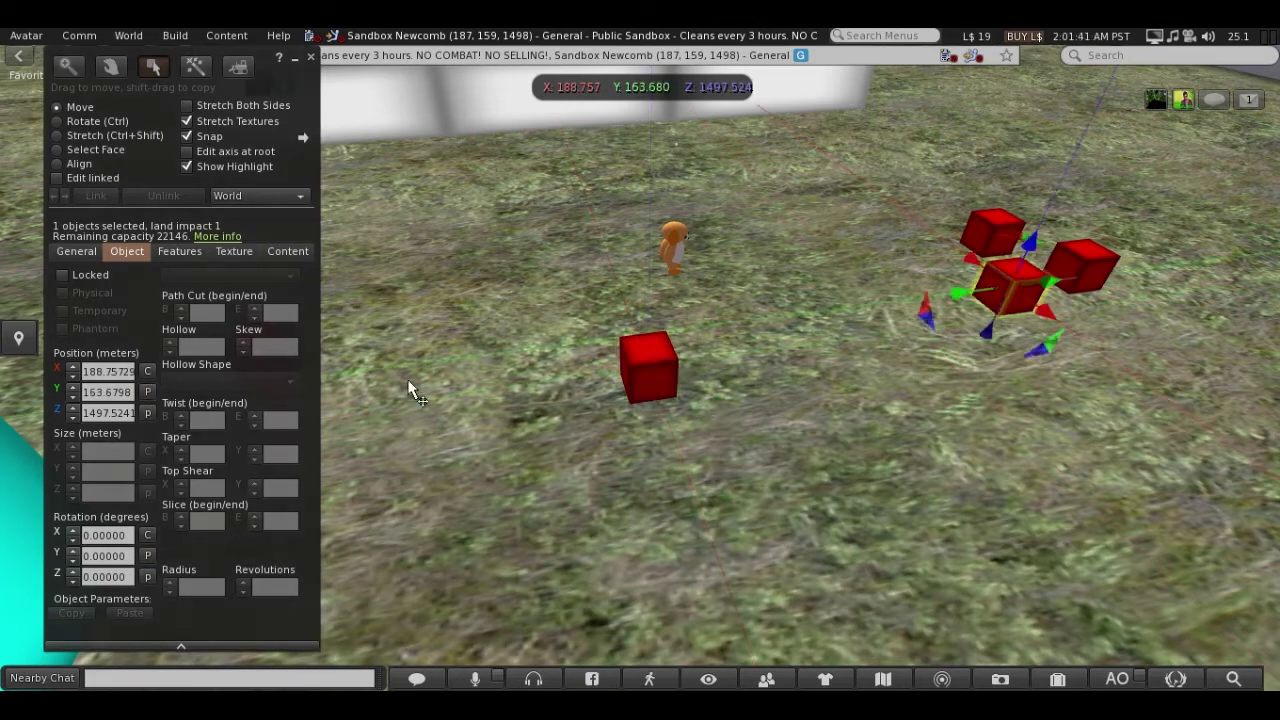
left_click(147, 392)
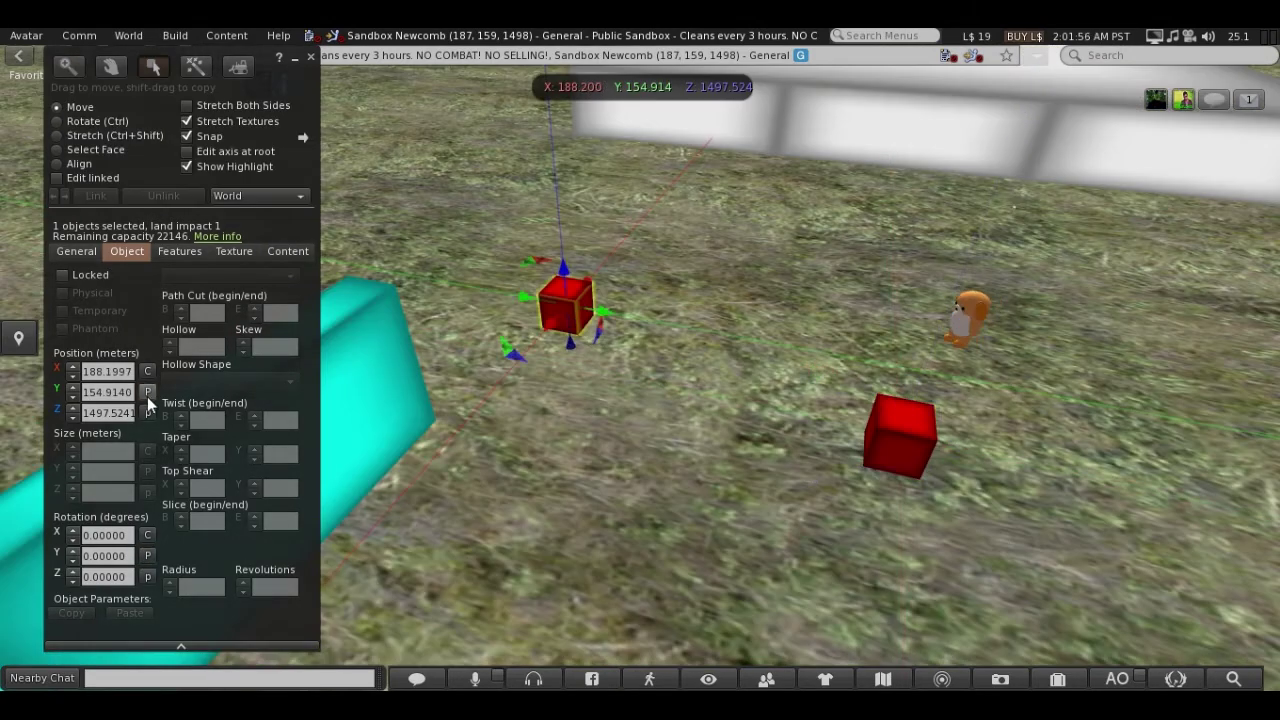
left_click(147, 394)
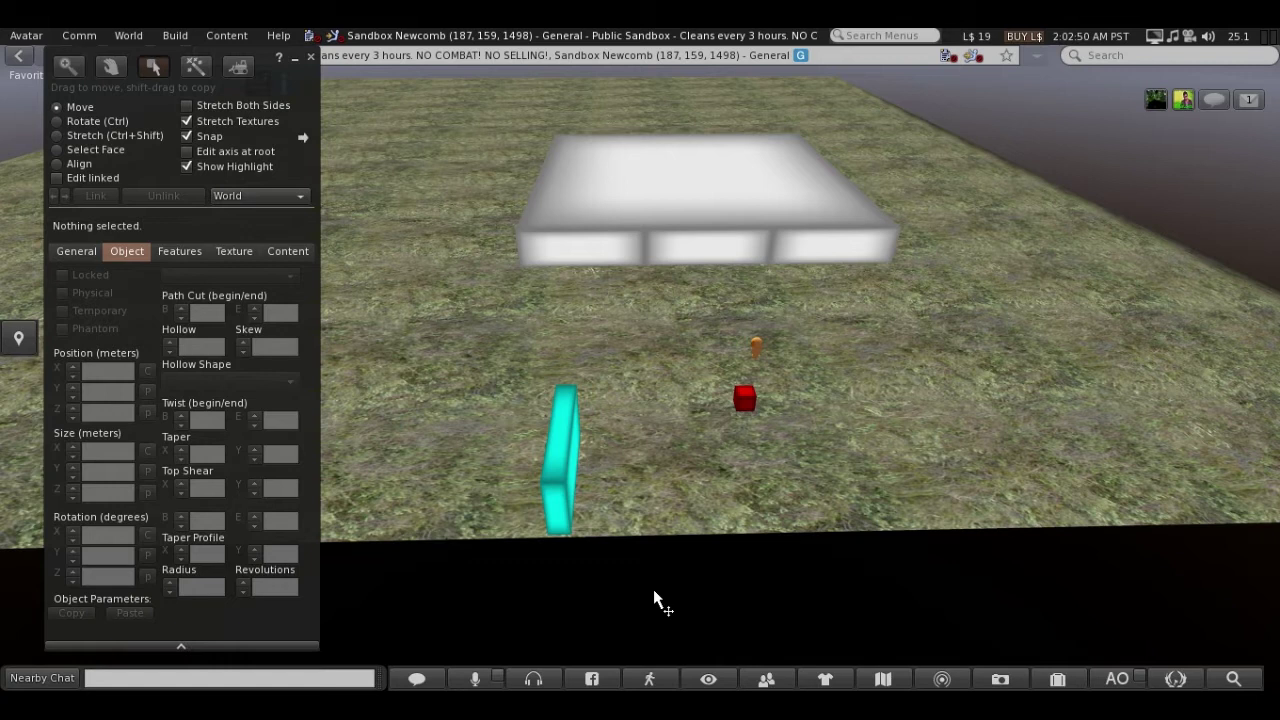
- Box-select the cyan stack, drag it over the white platform and raise it to about Z 1499.5
key("Escape")
left_click_drag(652, 590, 510, 368)
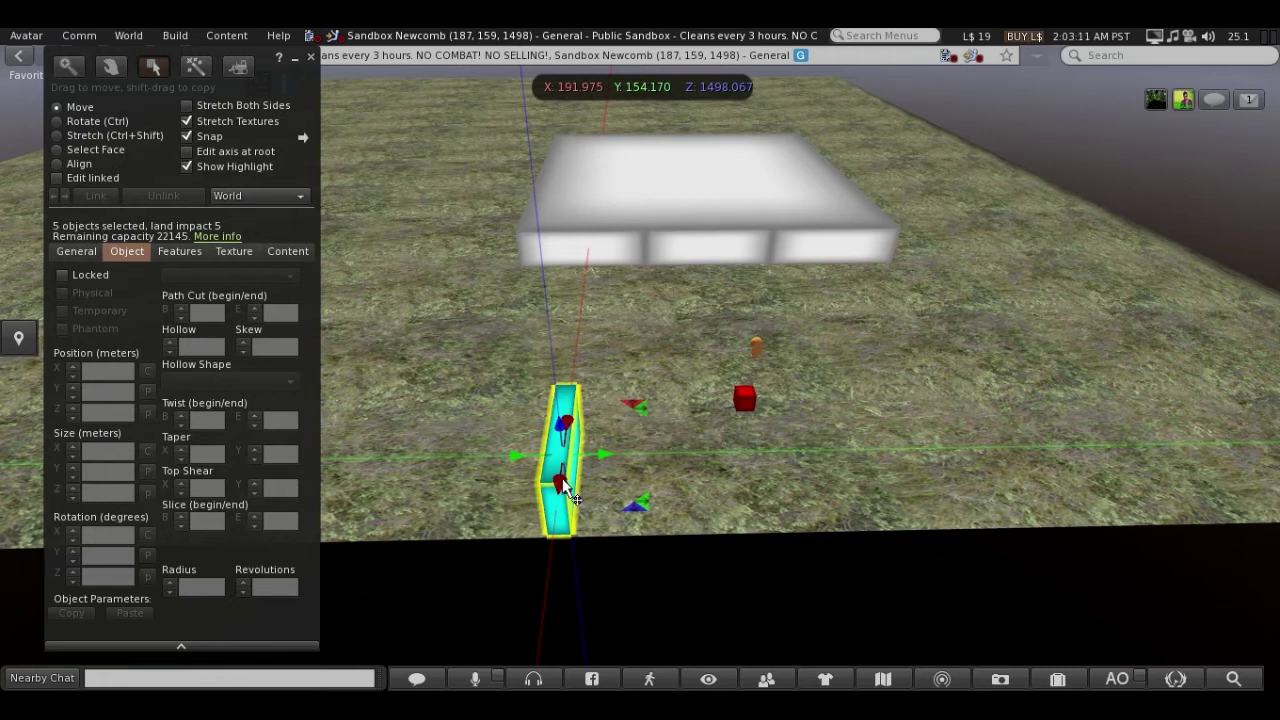
left_click_drag(565, 487, 605, 248)
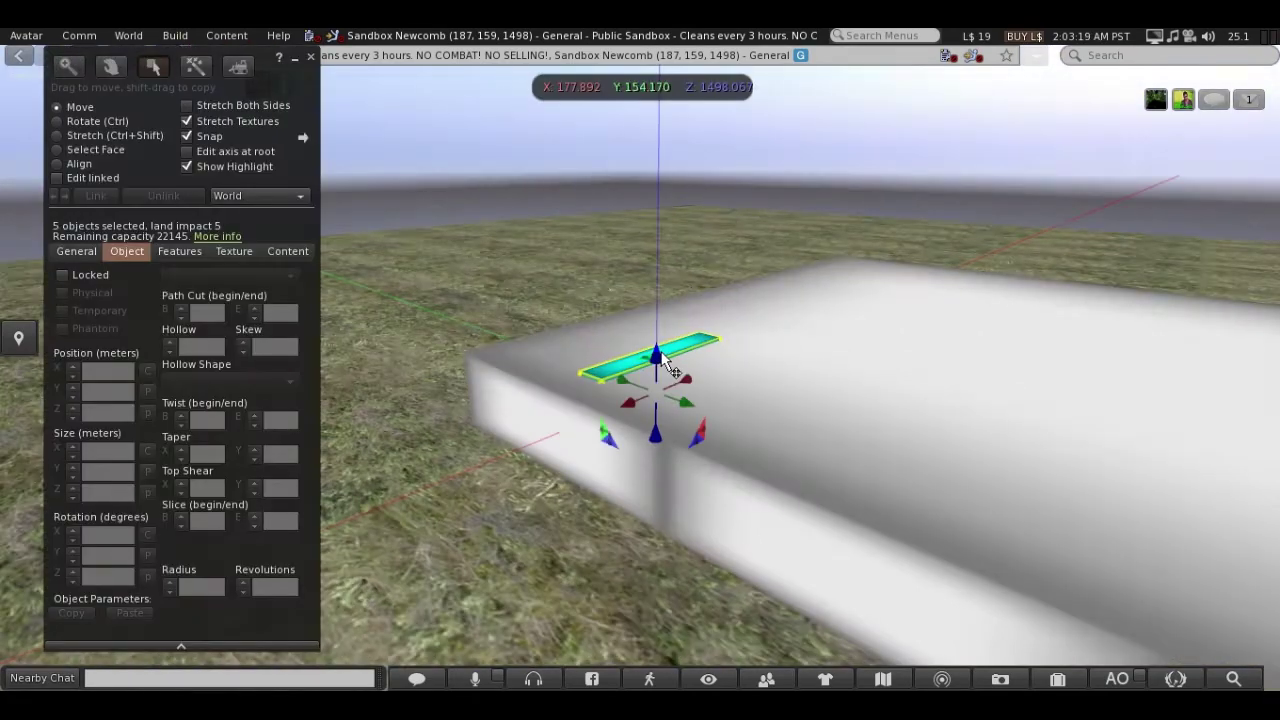
left_click_drag(660, 335, 692, 273)
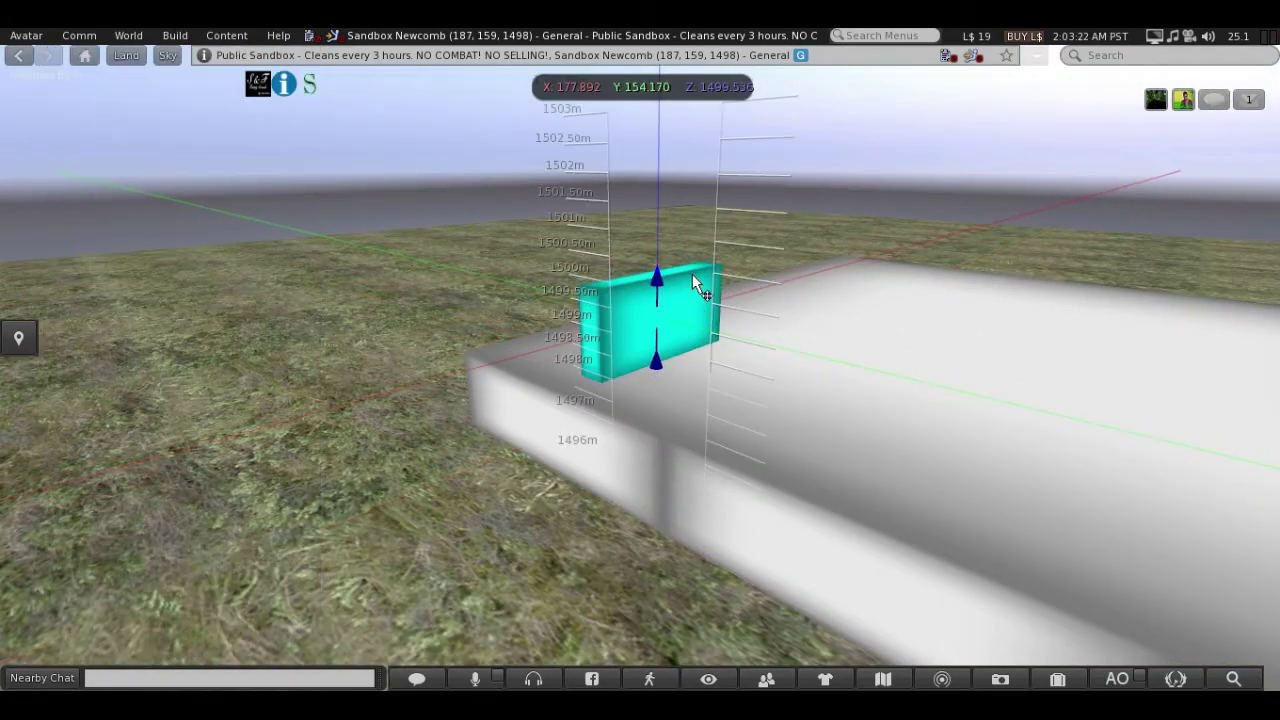
key("Escape")
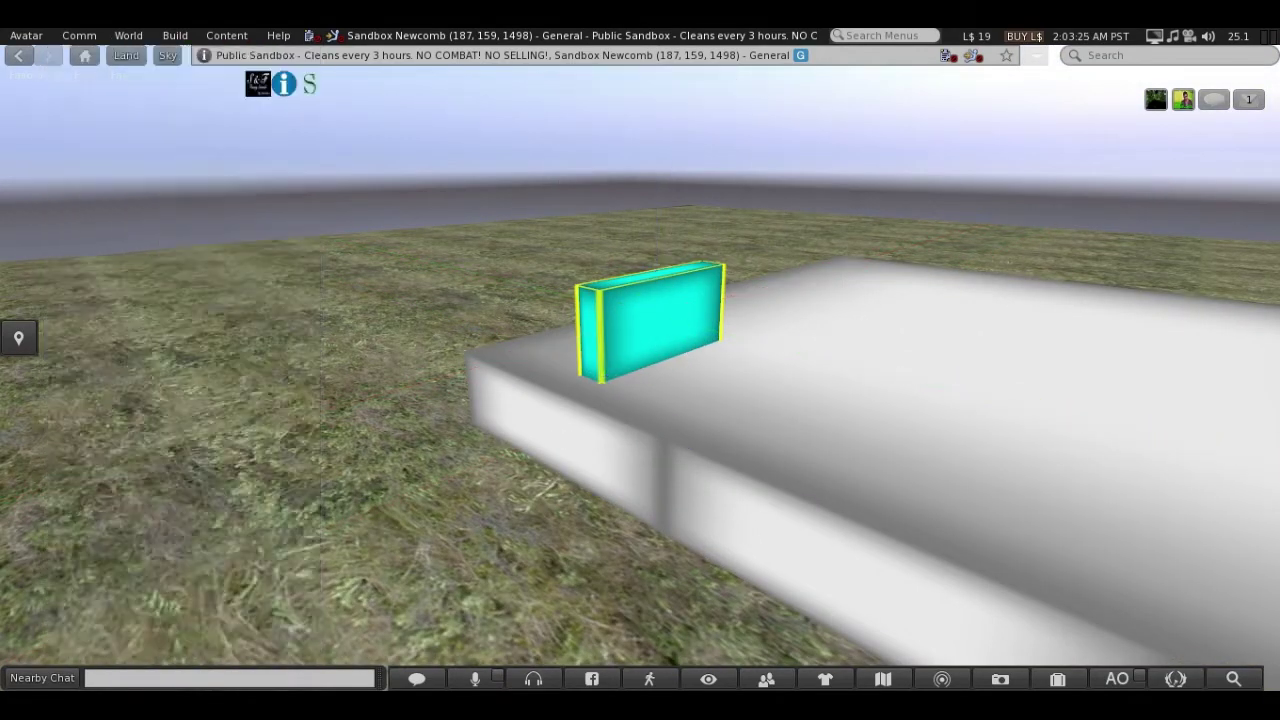
mouse_move(650, 330)
left_mouse_down("alt")
mouse_move(626, 429)
mouse_move(640, 370)
left_mouse_up("alt")
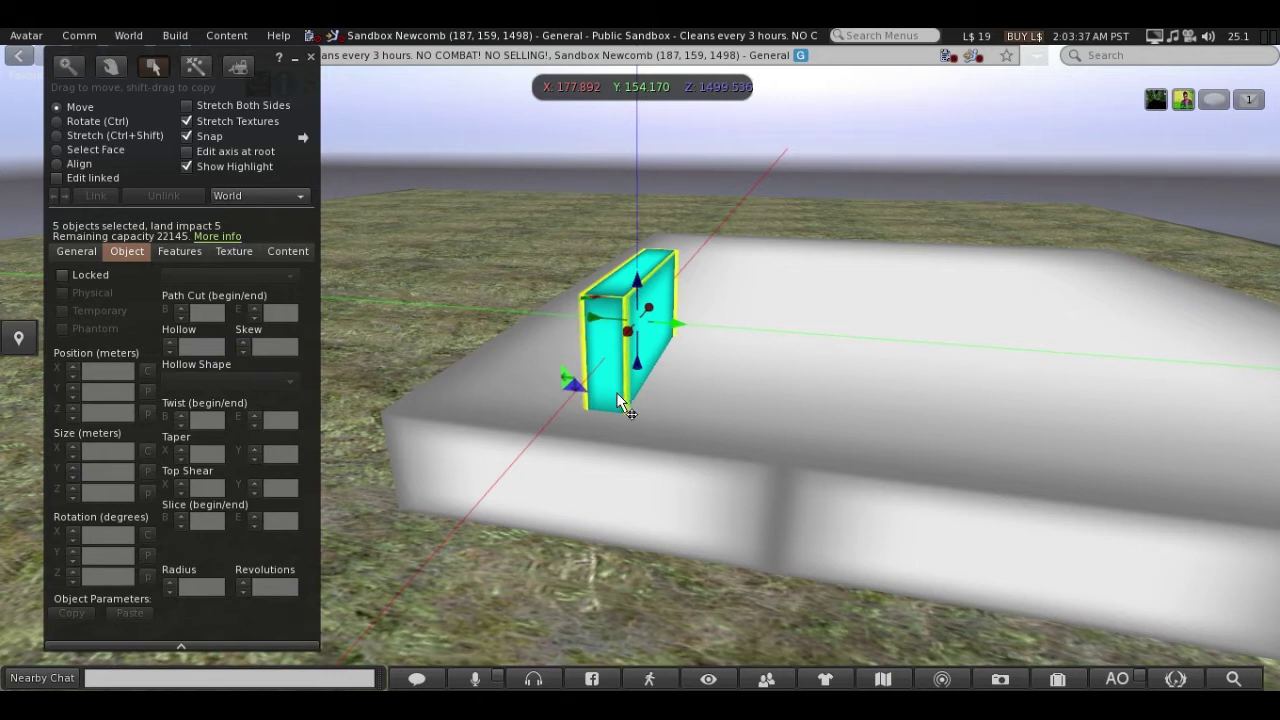
- Deselect one bar at a time and slide the rest along Y into five spaced bars
left_click(616, 392, "shift")
left_click_drag(668, 326, 705, 330)
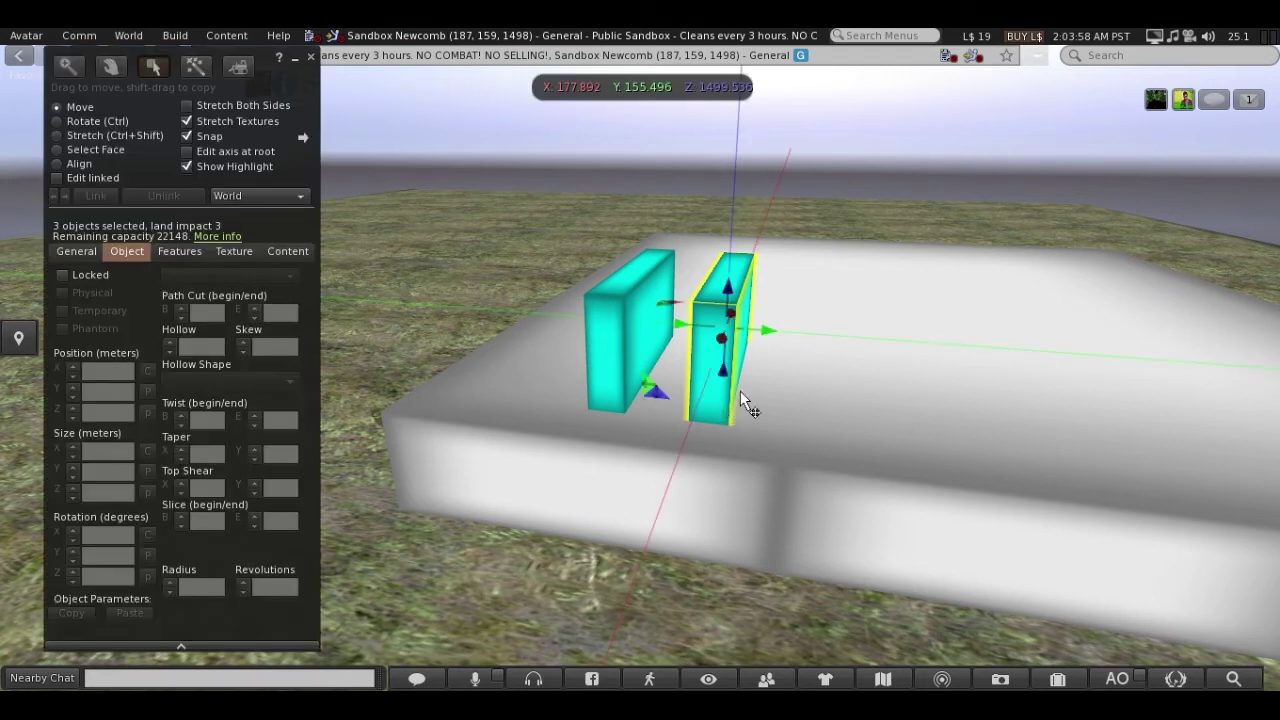
mouse_move(766, 330)
left_mouse_down("shift")
mouse_move(858, 350)
mouse_move(921, 423)
left_mouse_up("shift")
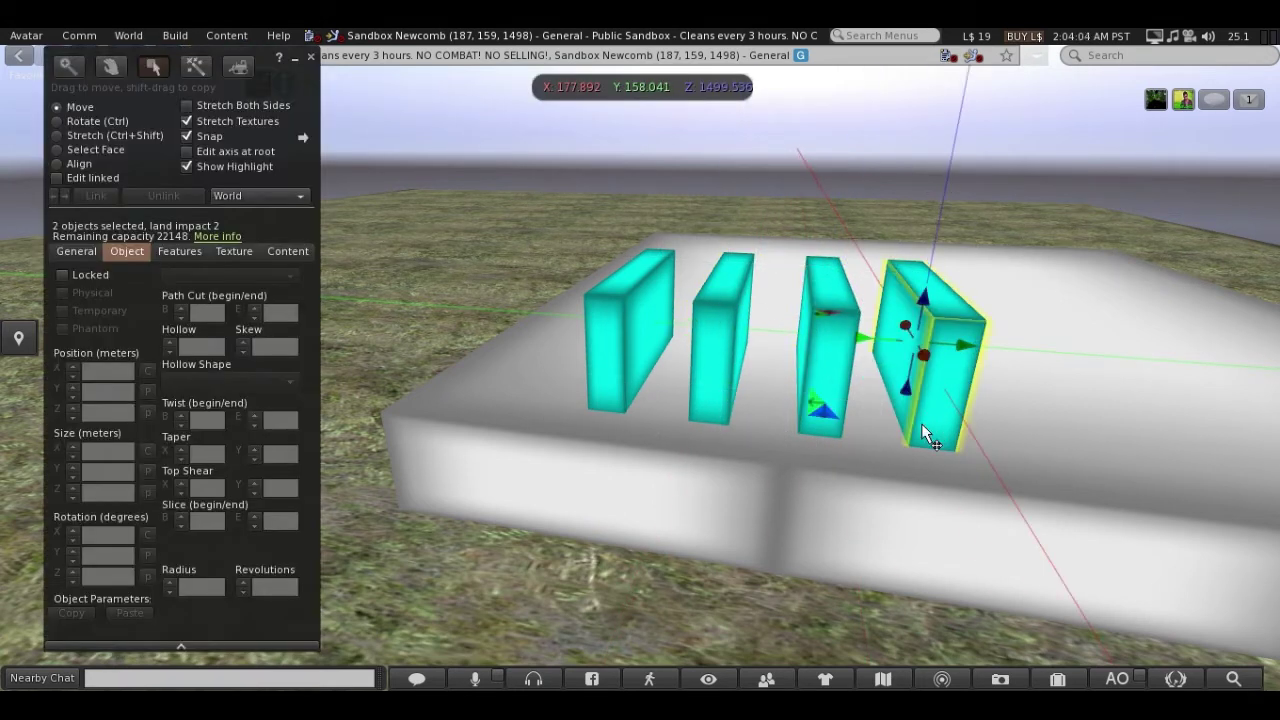
left_click_drag(900, 357, 1000, 355, "shift")
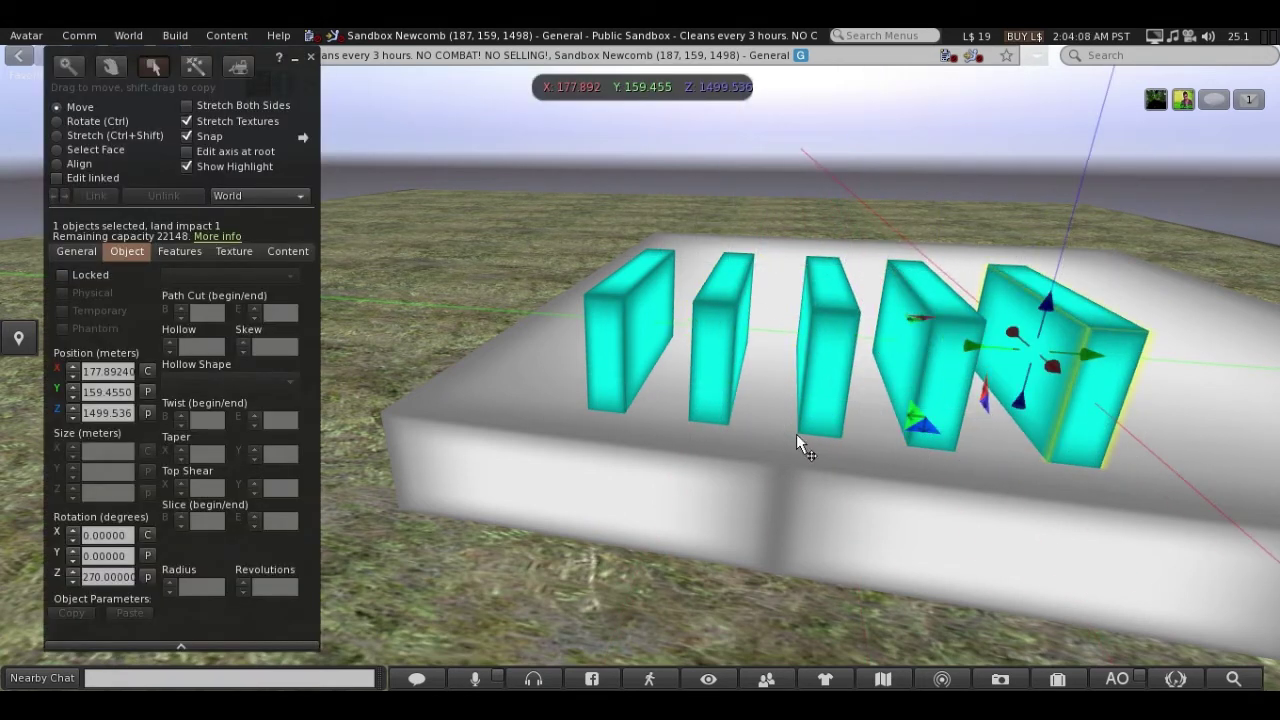
- Stop editing the cyan bars and reset the camera view over the sandbox
left_click(657, 486, "alt")
scroll(640, 360, "down", 10)
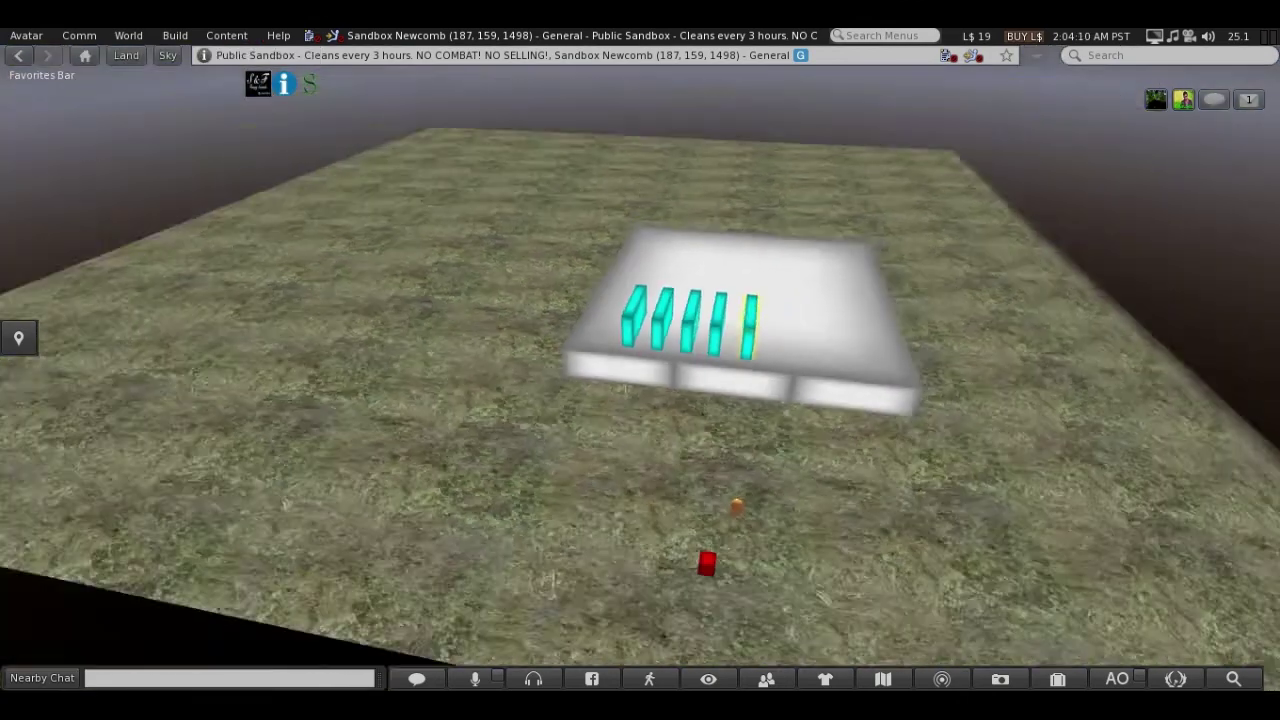
key("ctrl+b")
key("Escape")
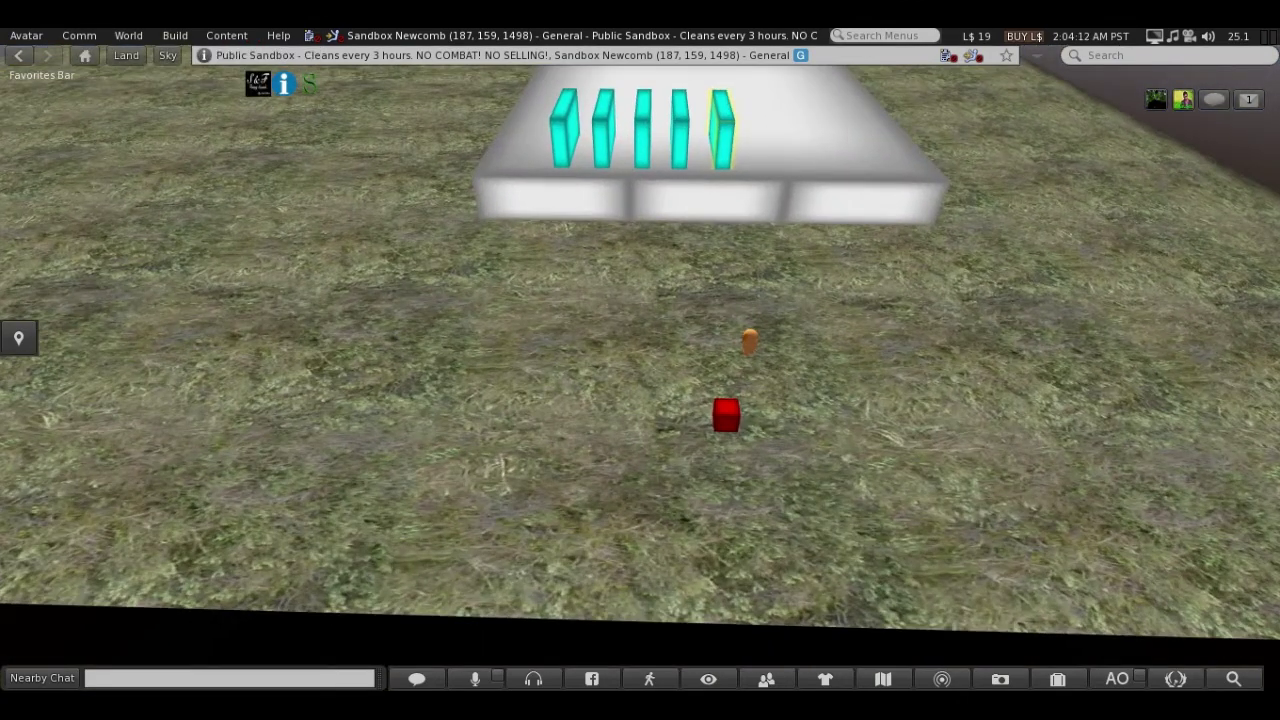
key("ctrl+b")
- Select the red cube stack, raise it onto the platform and slide the cubes apart
left_click_drag(787, 476, 689, 382)
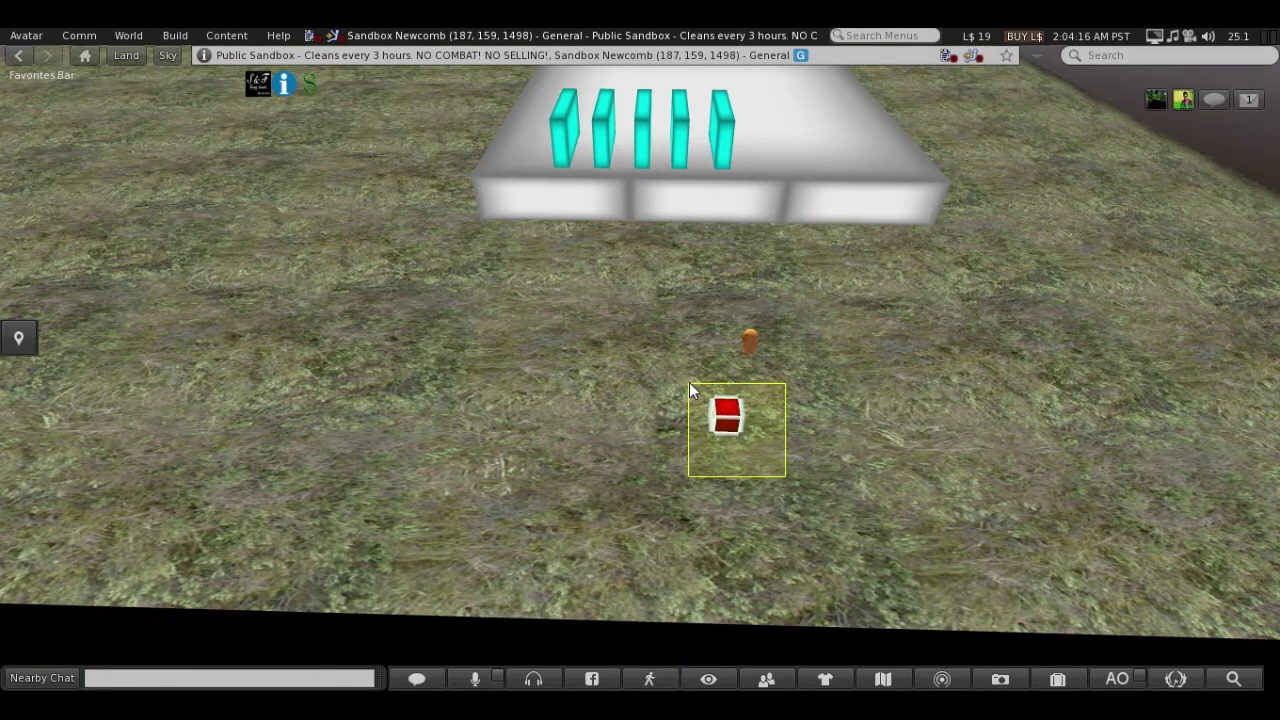
key("Escape")
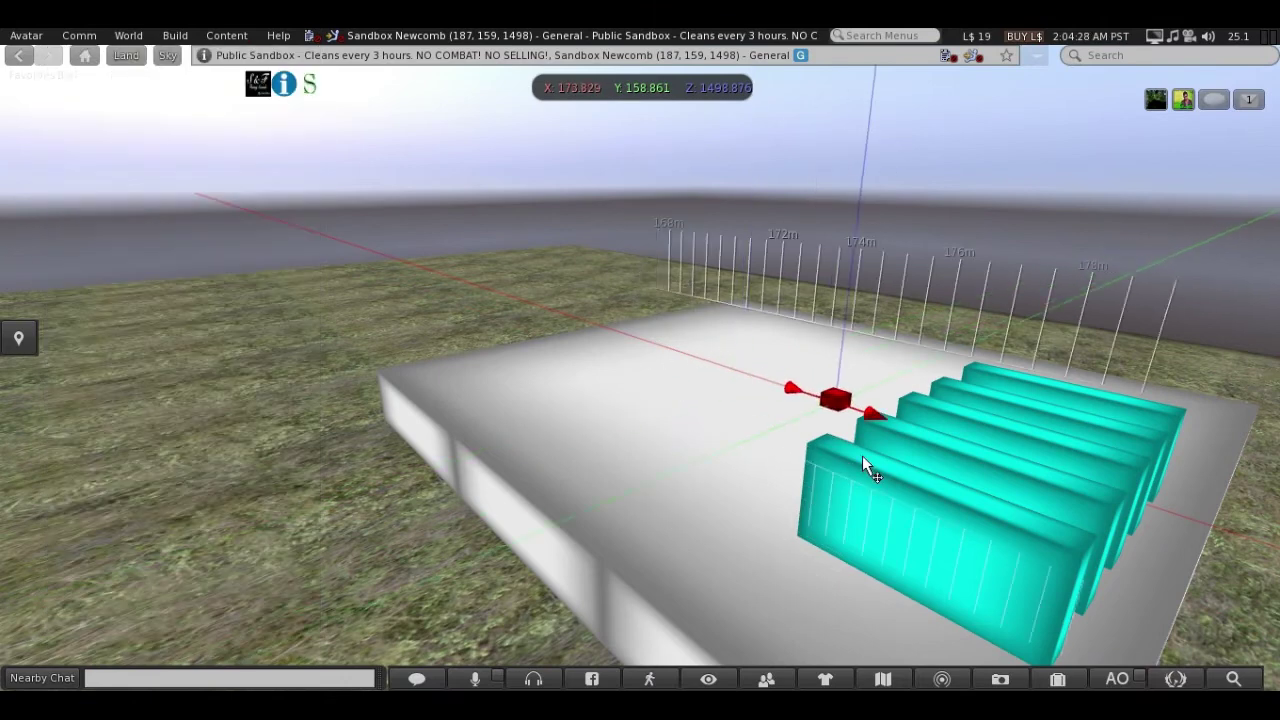
mouse_move(862, 390)
left_mouse_down()
mouse_move(872, 375)
mouse_move(709, 500)
left_mouse_up()
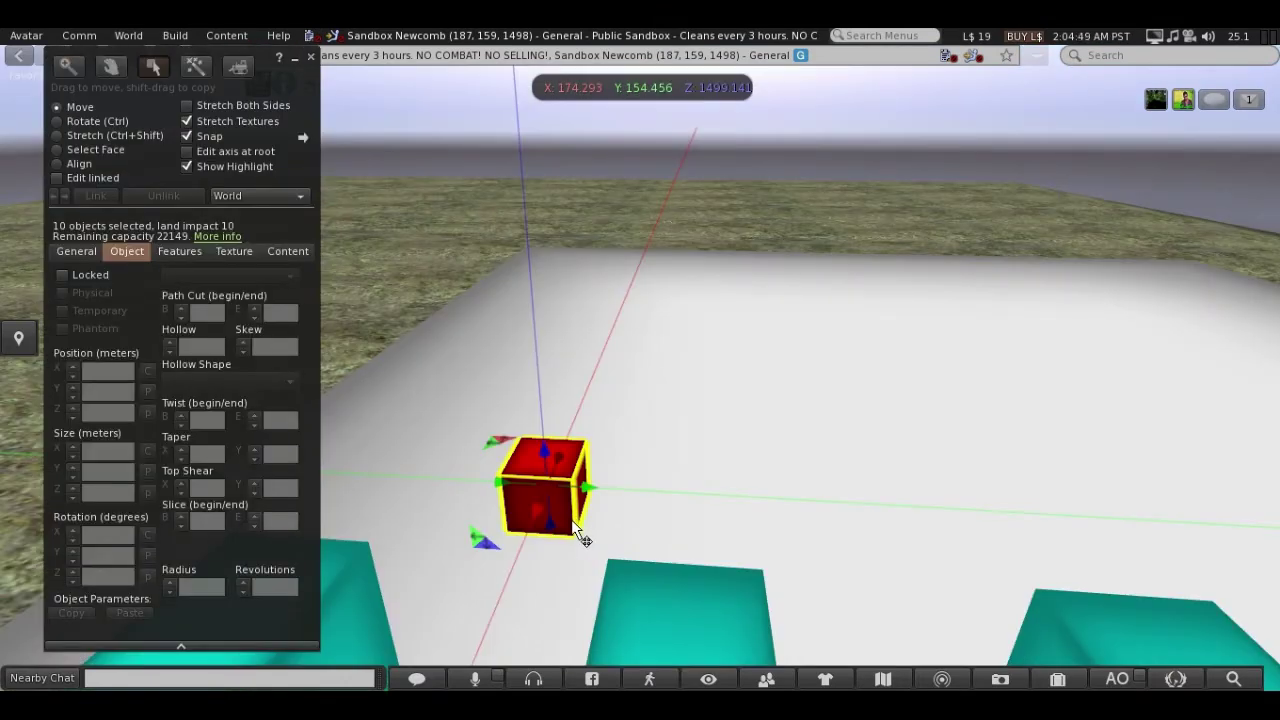
mouse_move(585, 490)
left_mouse_down("shift")
mouse_move(708, 537)
mouse_move(1095, 560)
left_mouse_up("shift")
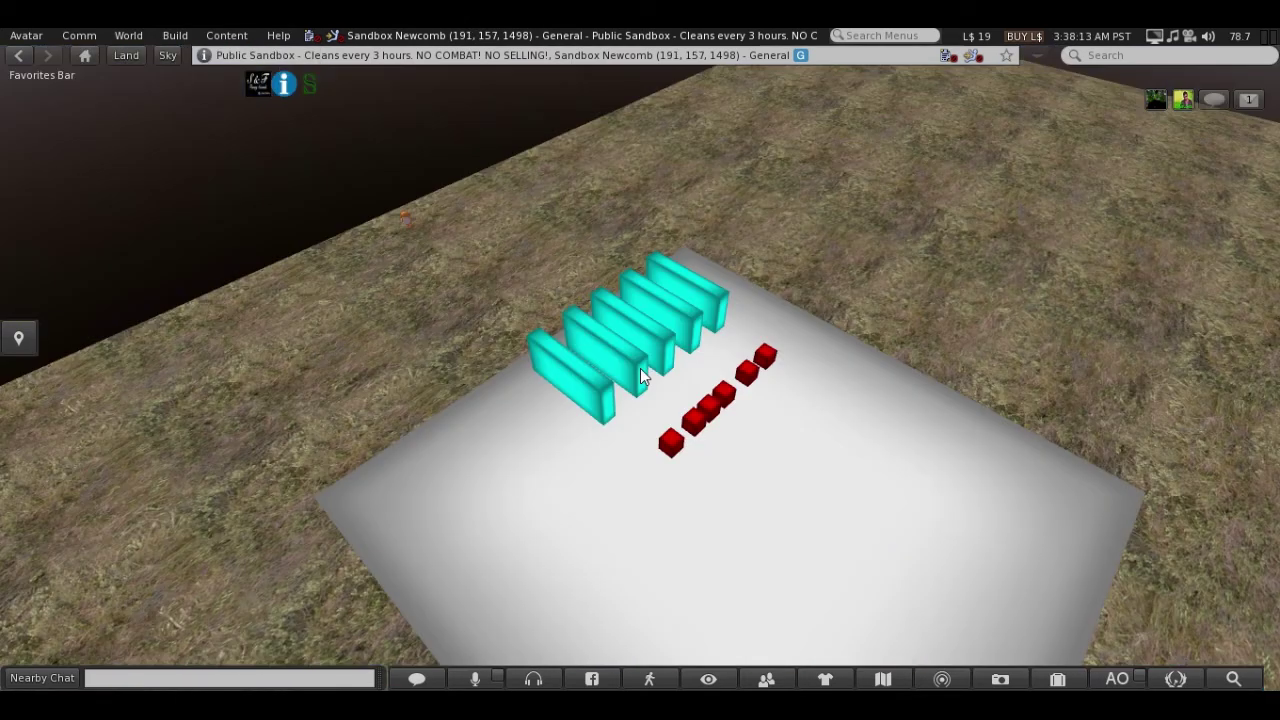